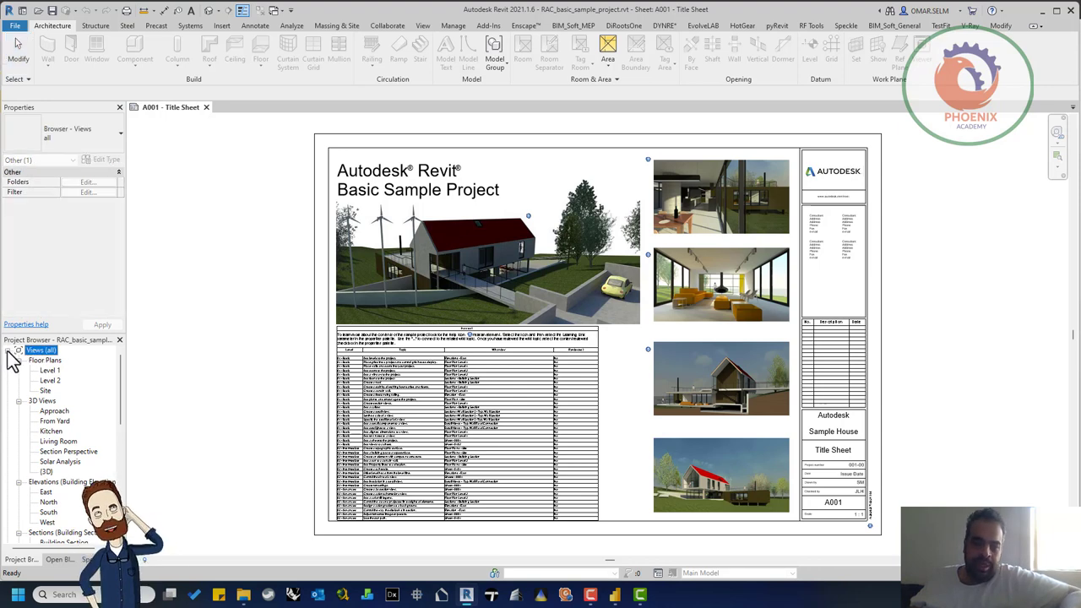
Create a new building component schedule for the Doors category with the phase set to Working Drawings.
left_click(17, 350)
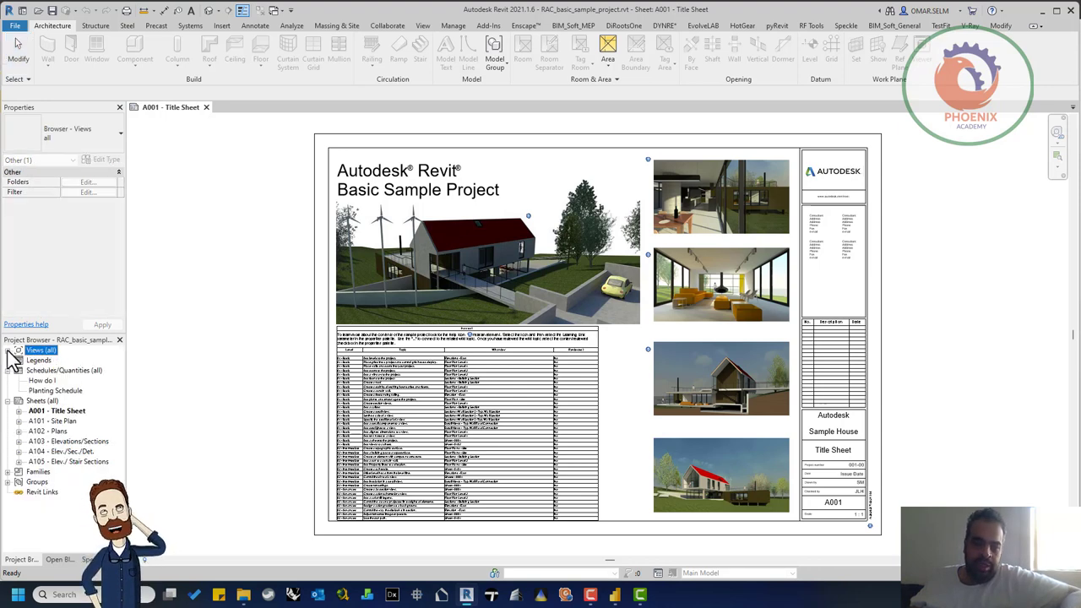
right_click(94, 373)
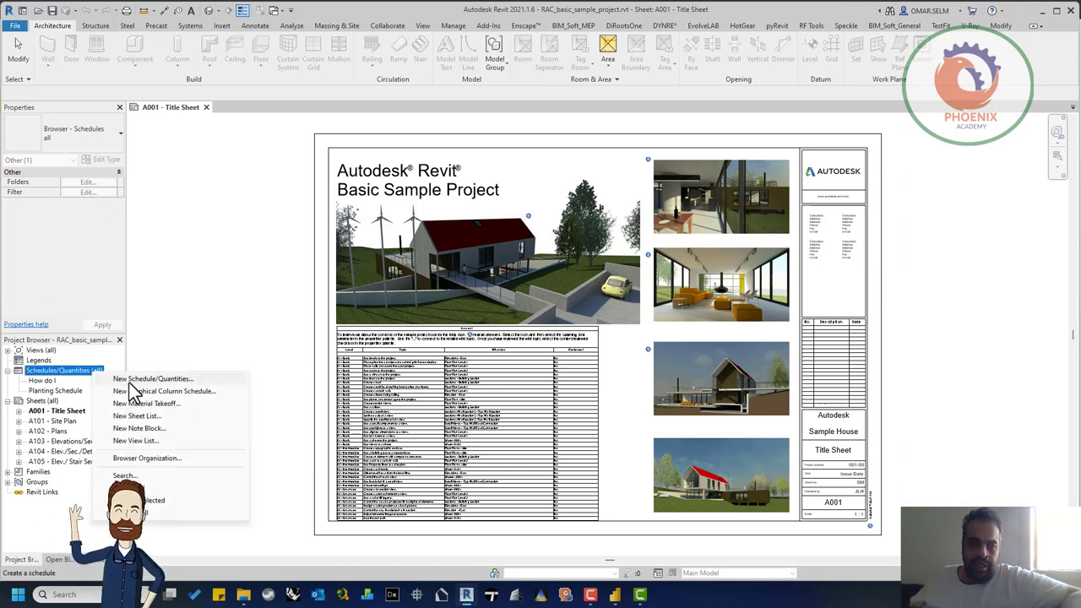
left_click(160, 379)
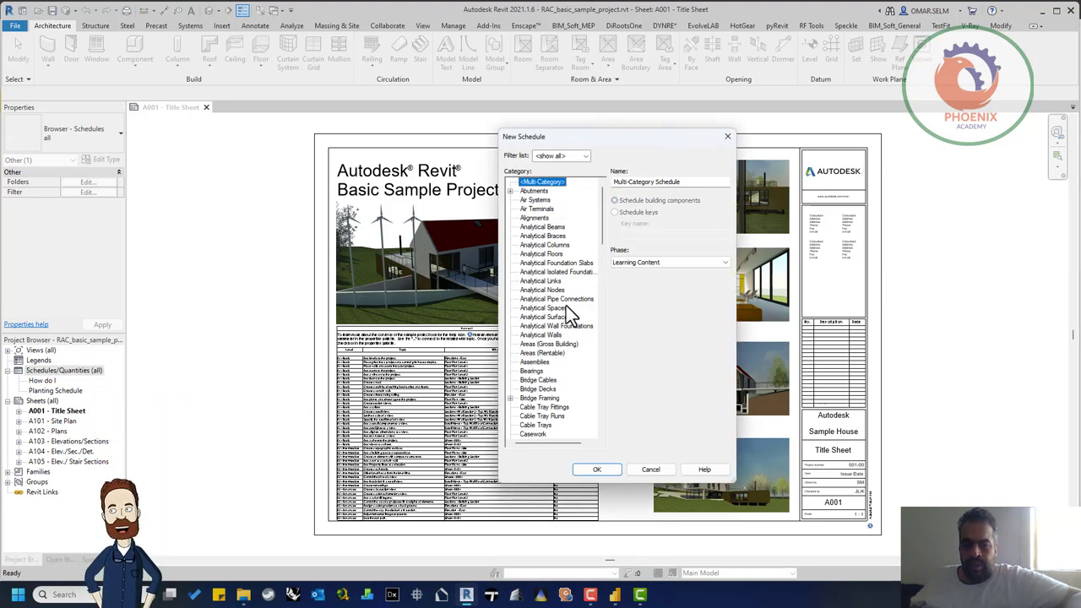
left_click(566, 307)
key("d")
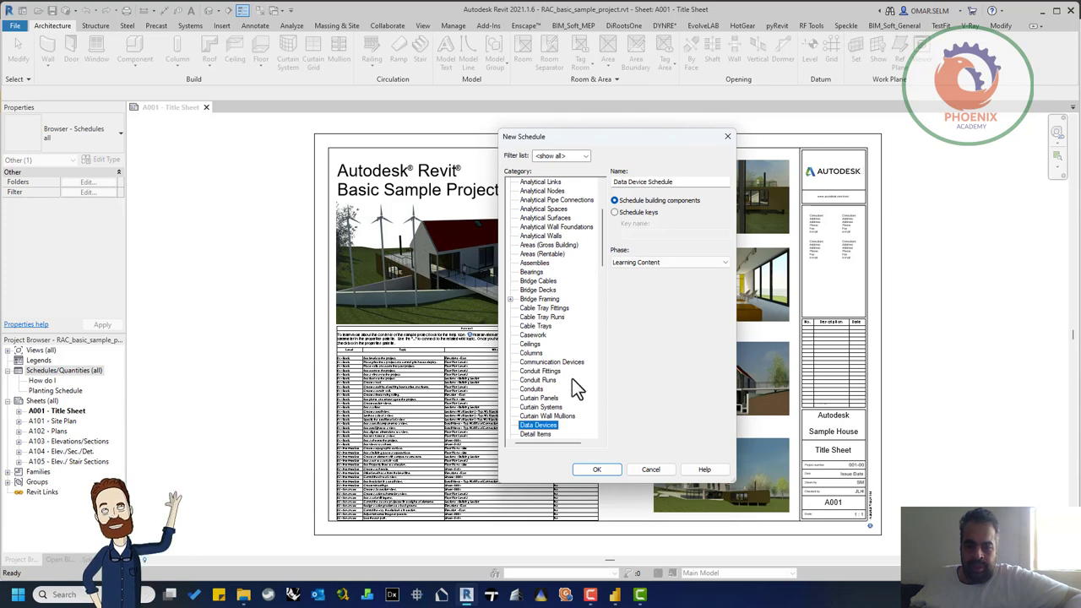
scroll(571, 390, "down", 2)
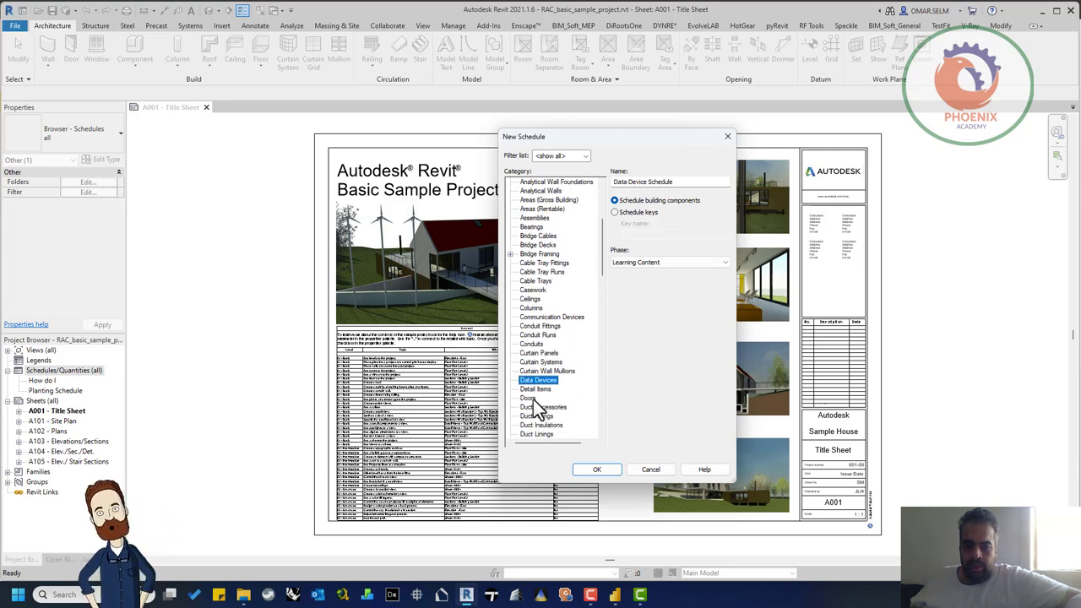
left_click(531, 399)
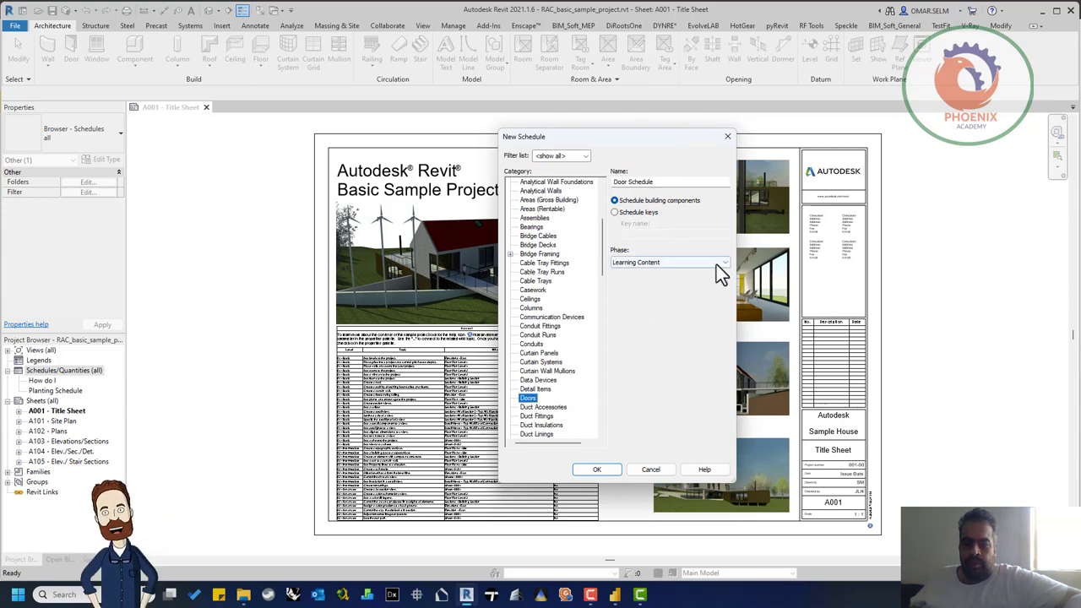
left_click(716, 264)
left_click(687, 281)
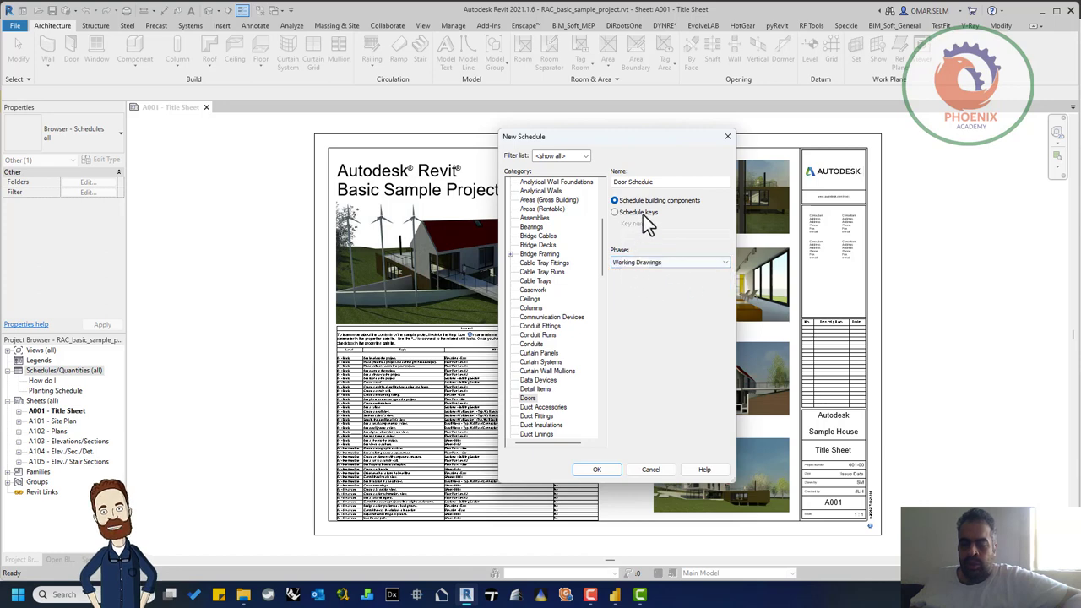
left_click(612, 467)
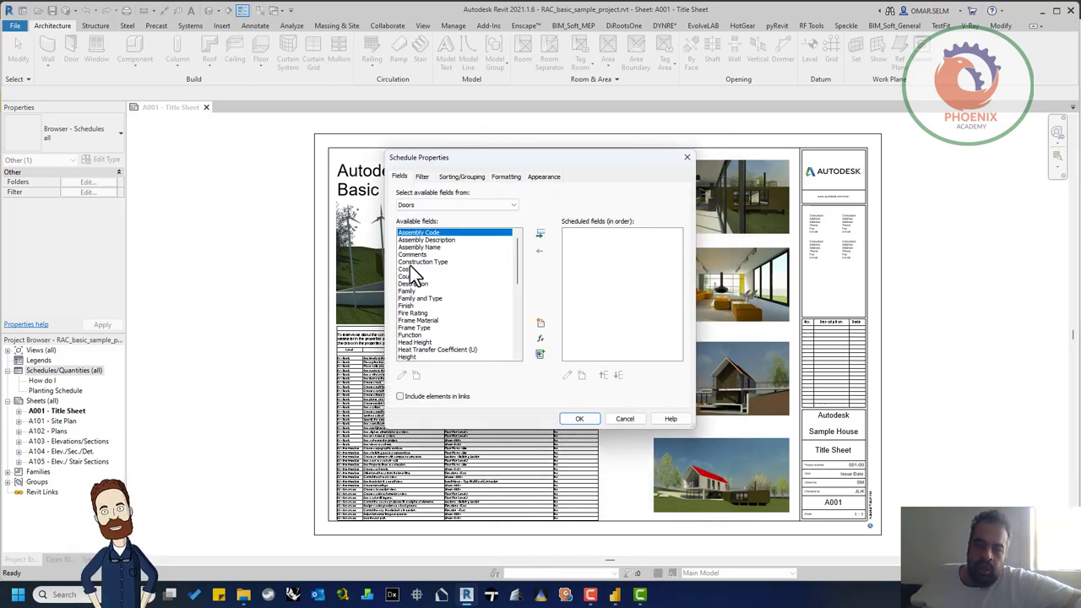
Add the Count and Family fields to the door schedule.
double_click(407, 276)
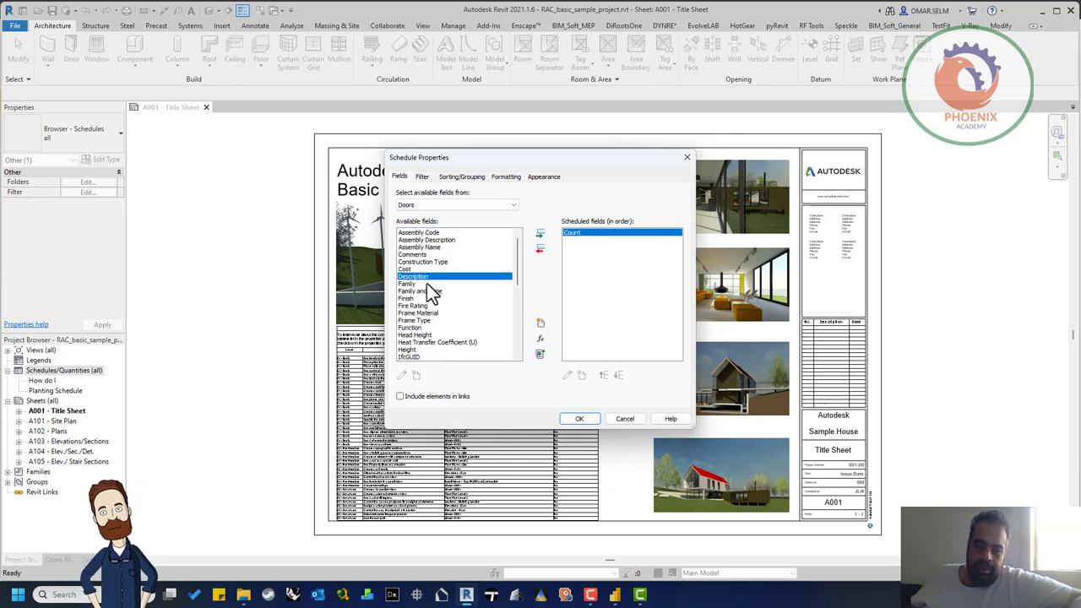
scroll(427, 287, "down", 6)
left_click(431, 283)
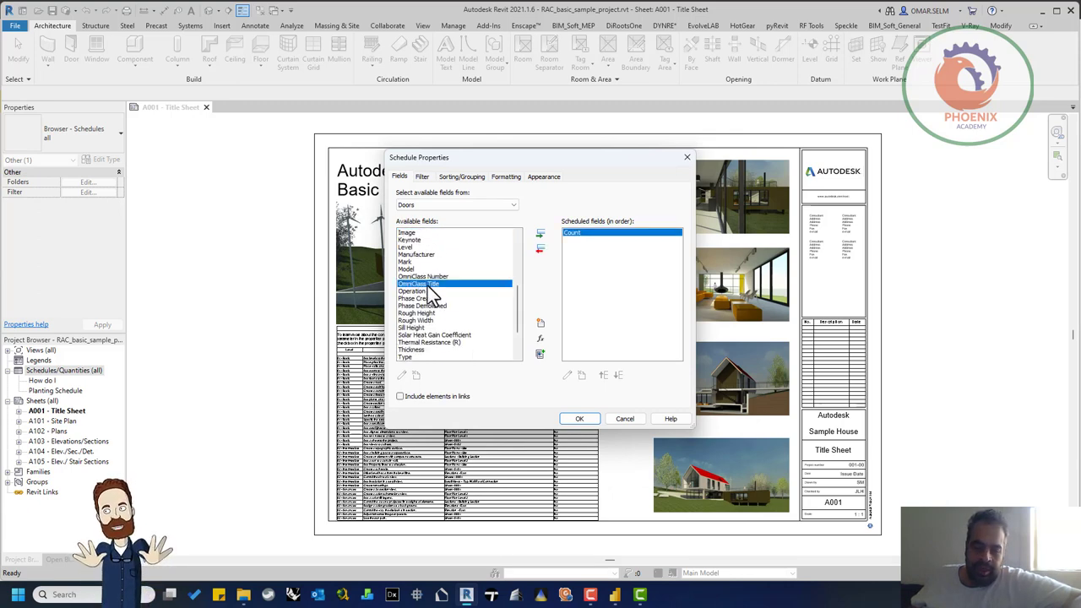
scroll(429, 291, "up", 4)
left_click(429, 241)
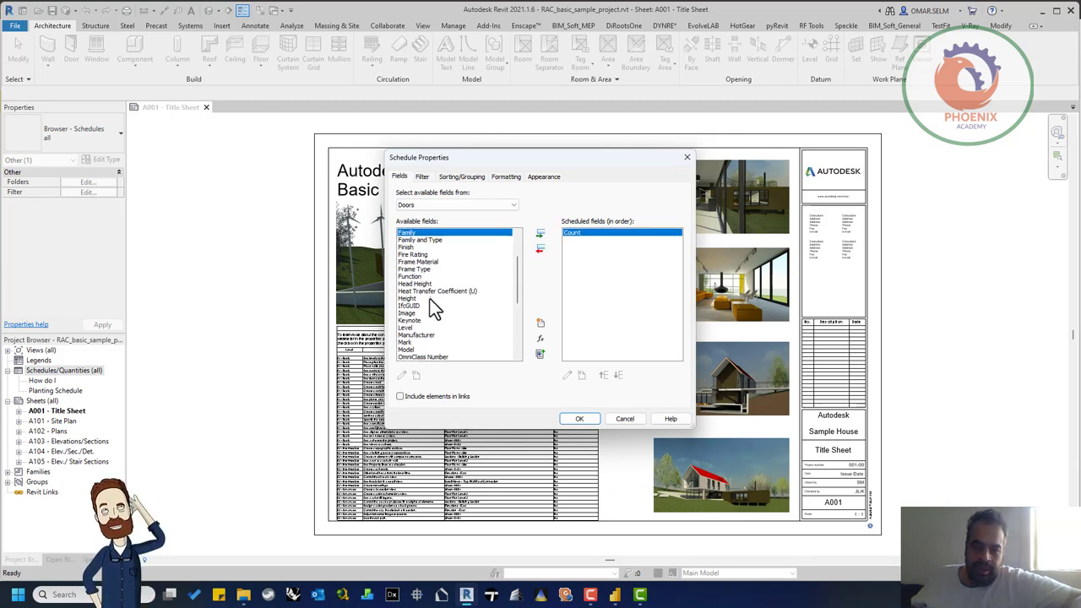
double_click(431, 234)
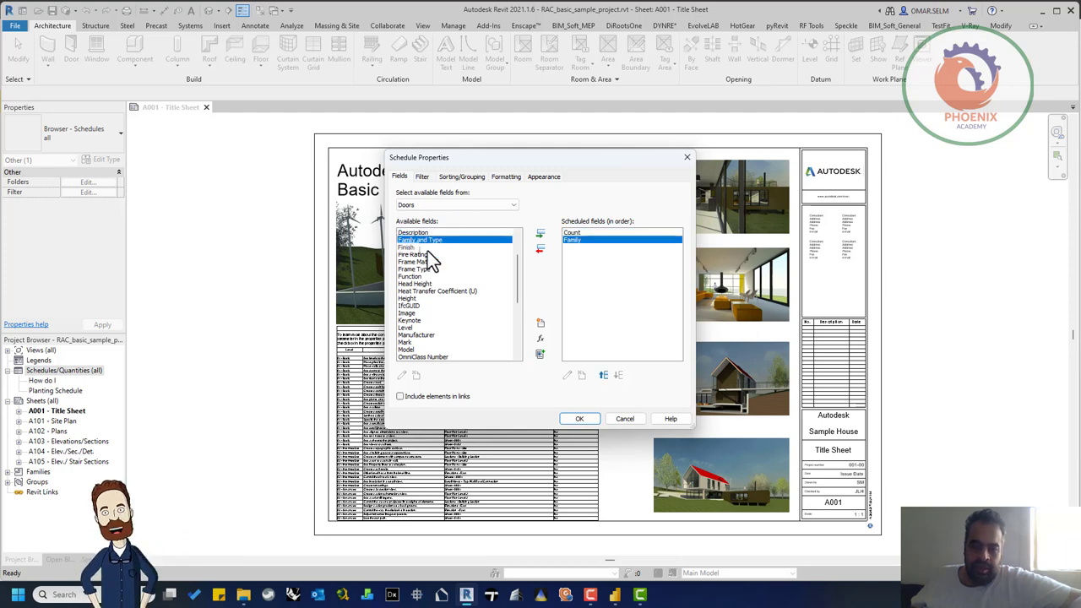
Add the Type, Width and Height fields to the door schedule after Family.
key("t")
key("h")
key("i")
scroll(450, 329, "down", 1)
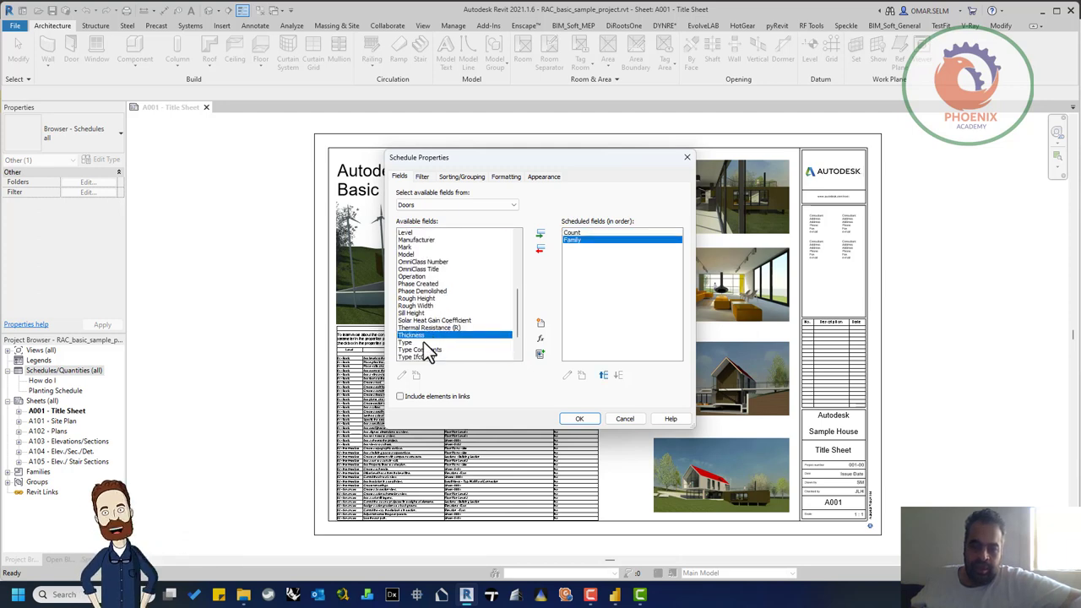
double_click(425, 343)
scroll(454, 288, "down", 2)
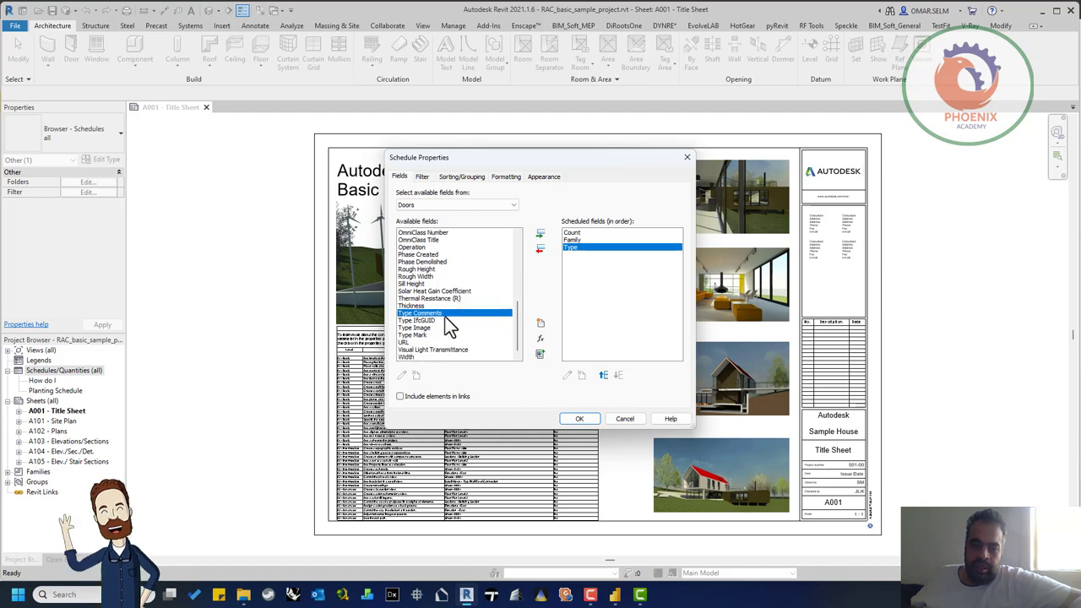
double_click(426, 356)
left_click(425, 282)
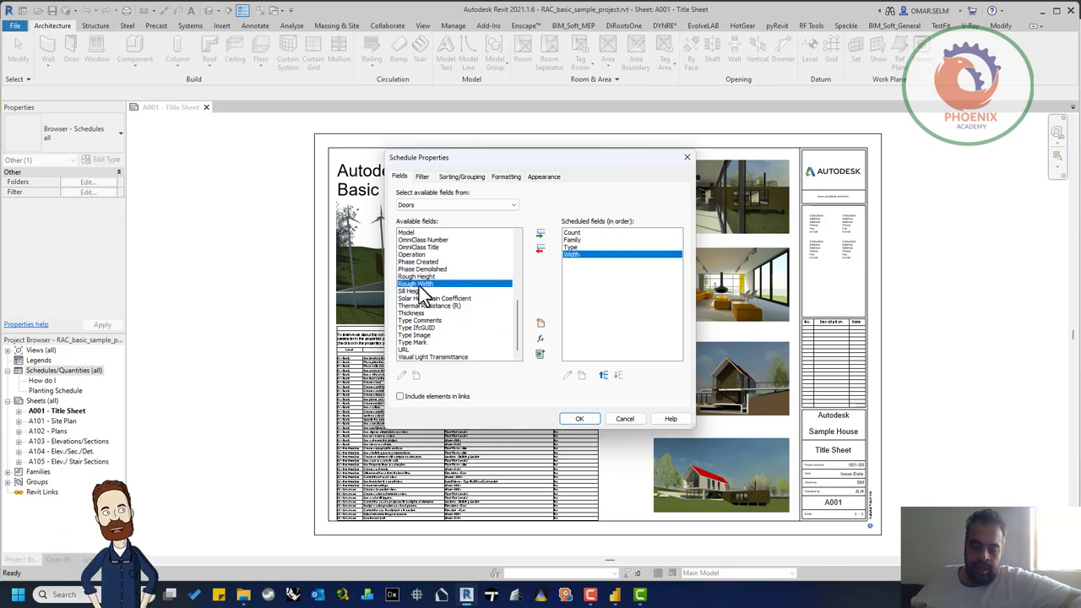
scroll(423, 292, "down", 2)
double_click(427, 247)
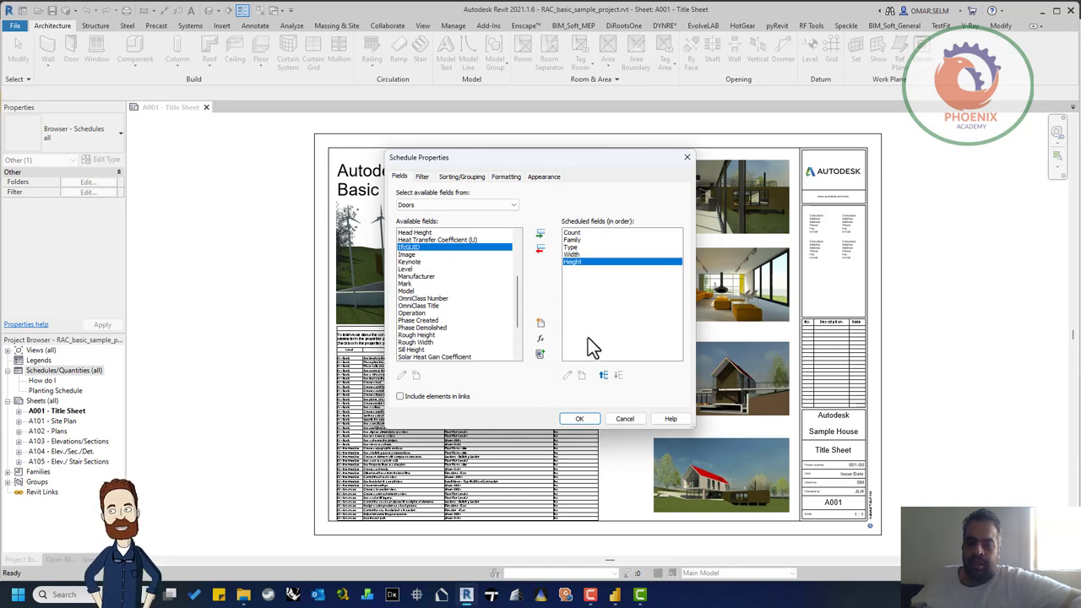
Move the Count field below Type in the scheduled field order and generate the door schedule.
left_click(577, 233)
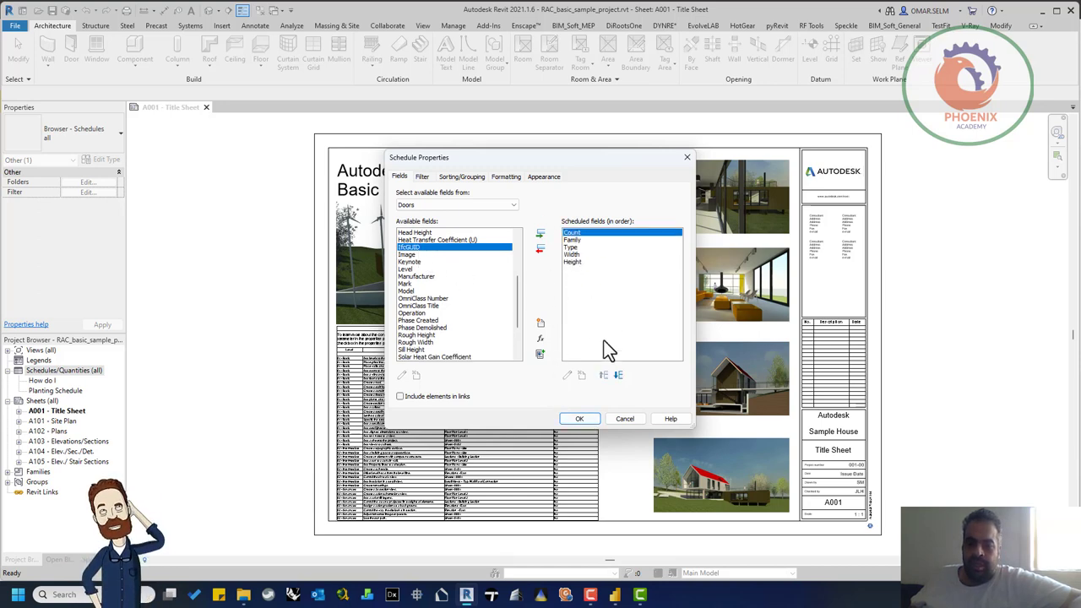
left_click(618, 377)
left_click(616, 377)
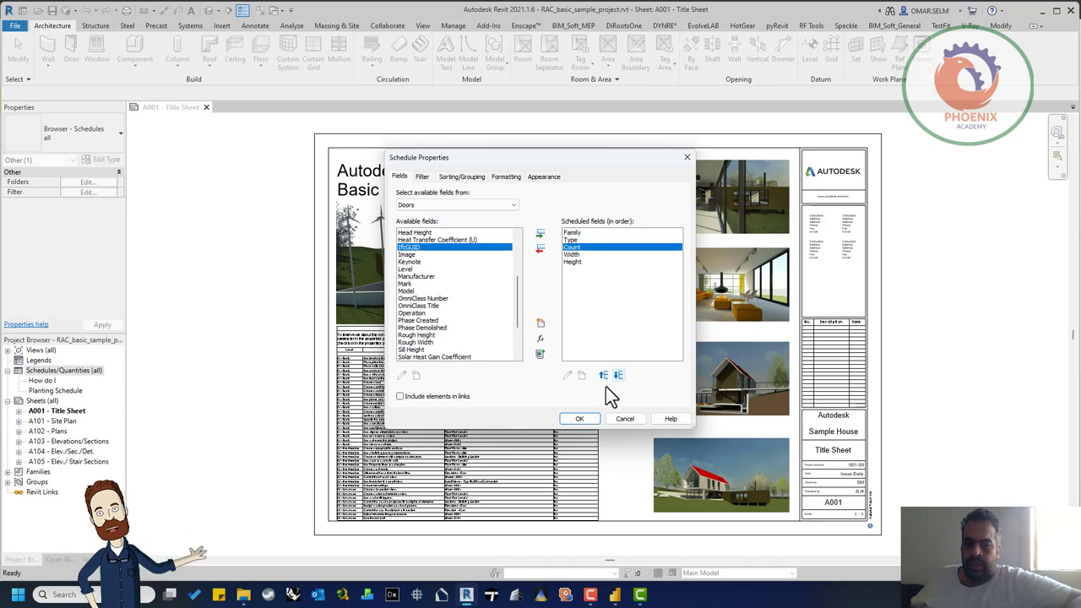
left_click(580, 419)
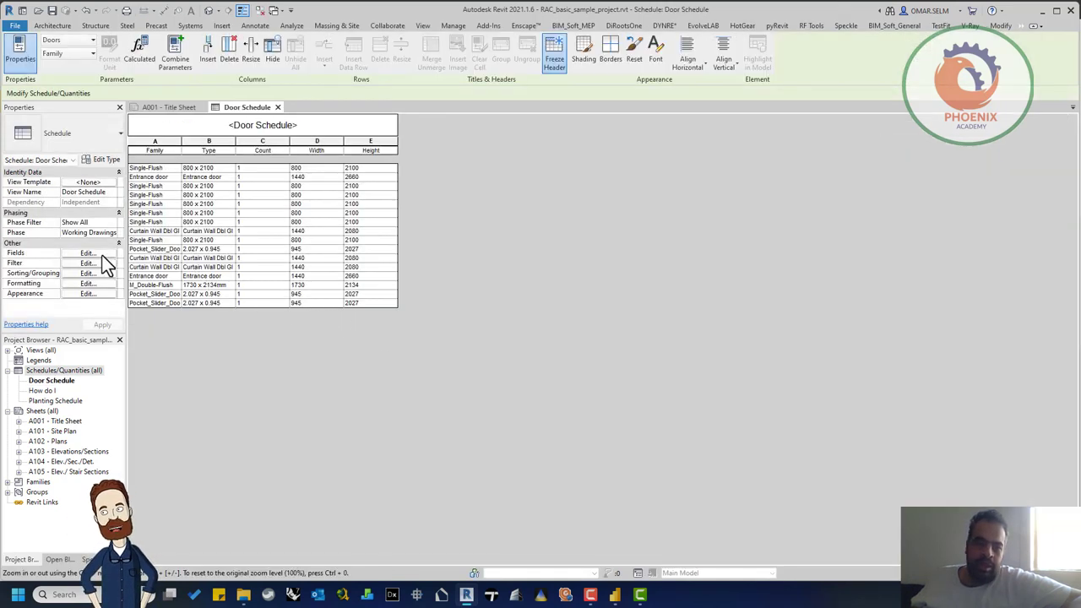
Sort the door schedule by Type in ascending order and turn off itemizing every instance.
left_click(91, 255)
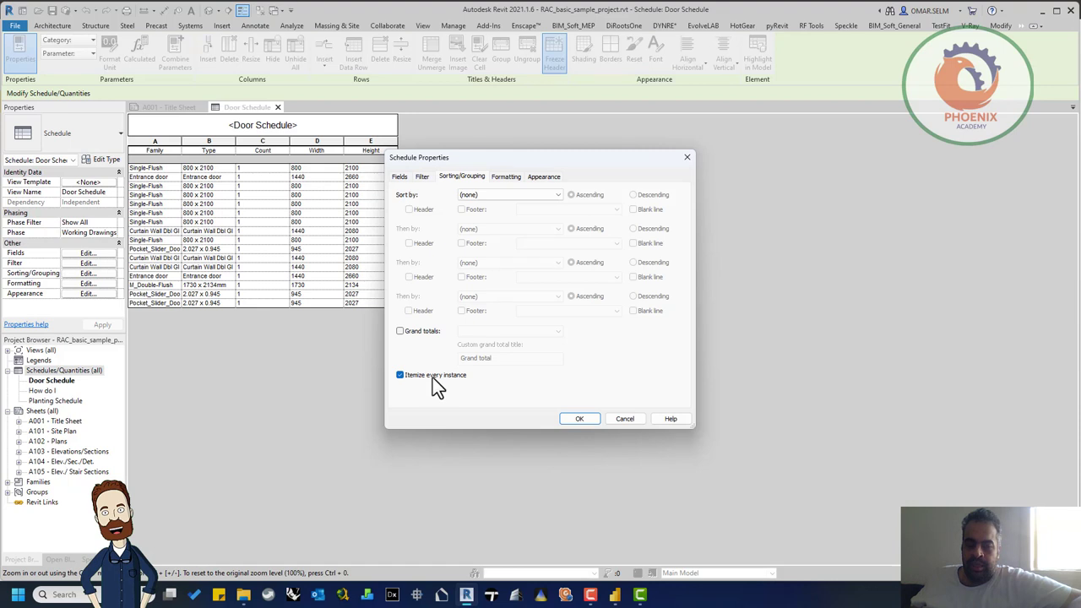
left_click(514, 189)
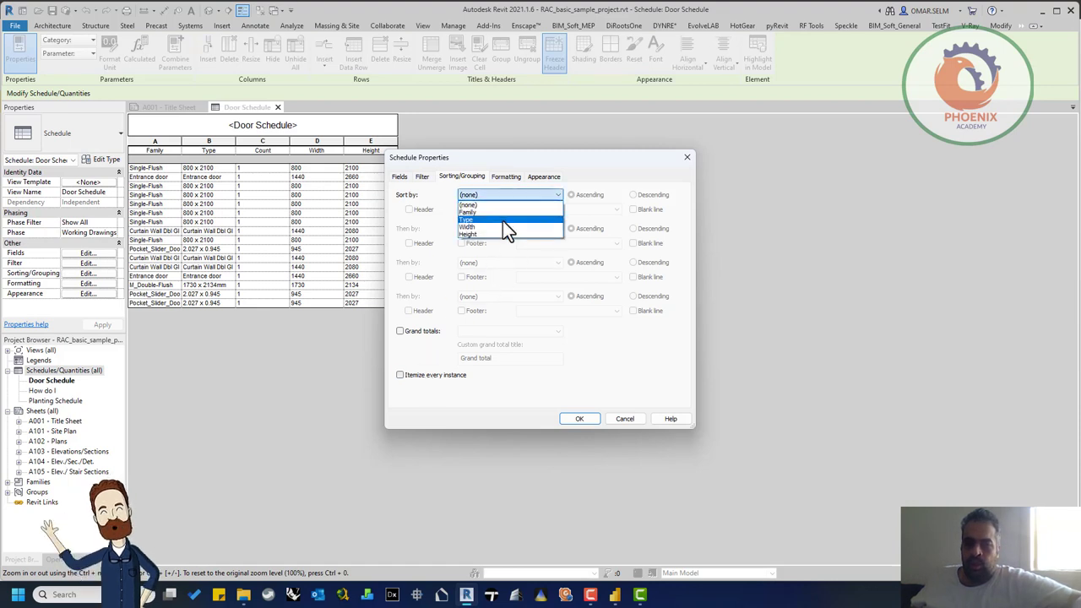
left_click(502, 221)
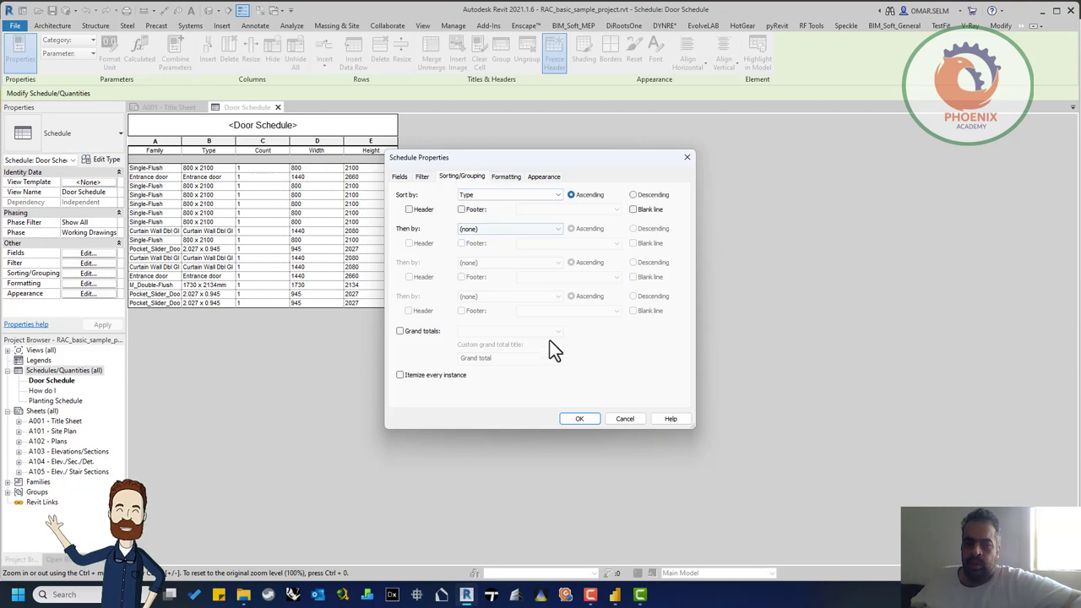
left_click(575, 419)
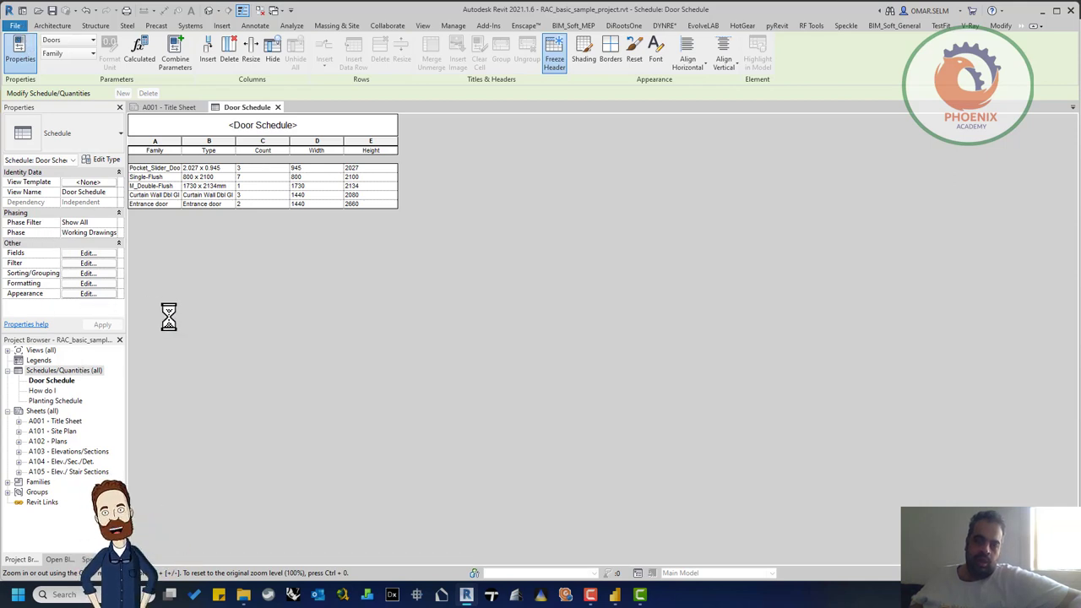
Export the door schedule as the delimited text file Door Schedule.txt, with title and column headers included and tab as the field delimiter.
key("alt+f")
scroll(126, 204, "down", 1)
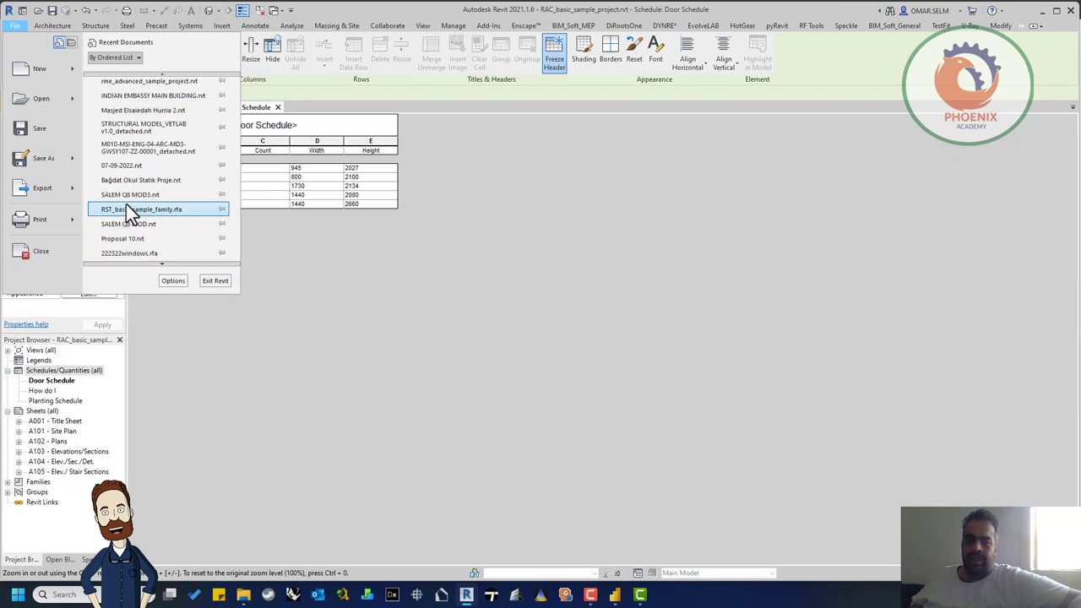
mouse_move(53, 193)
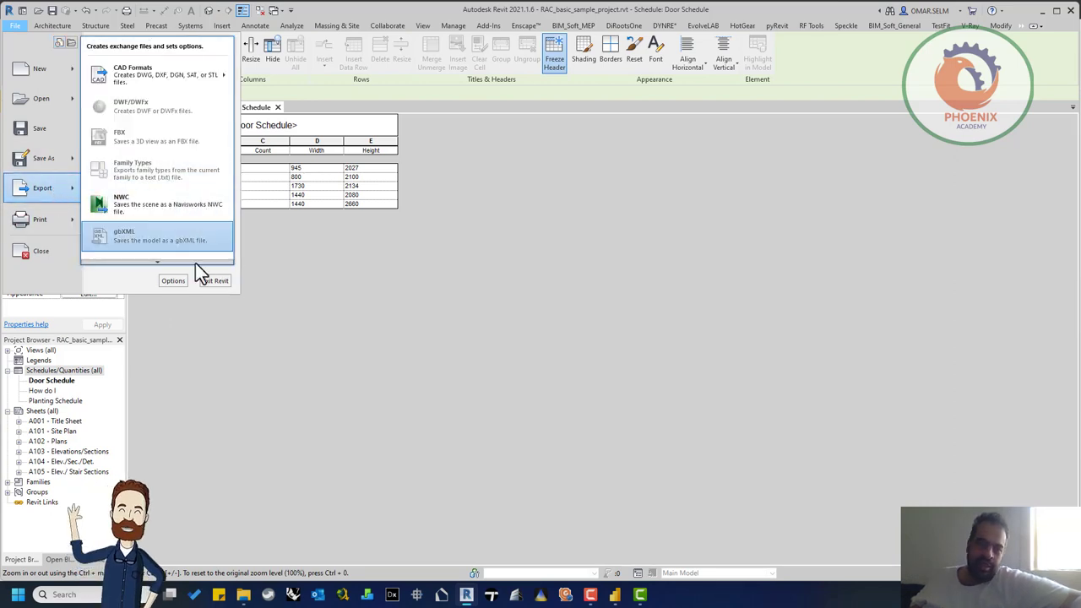
mouse_move(196, 262)
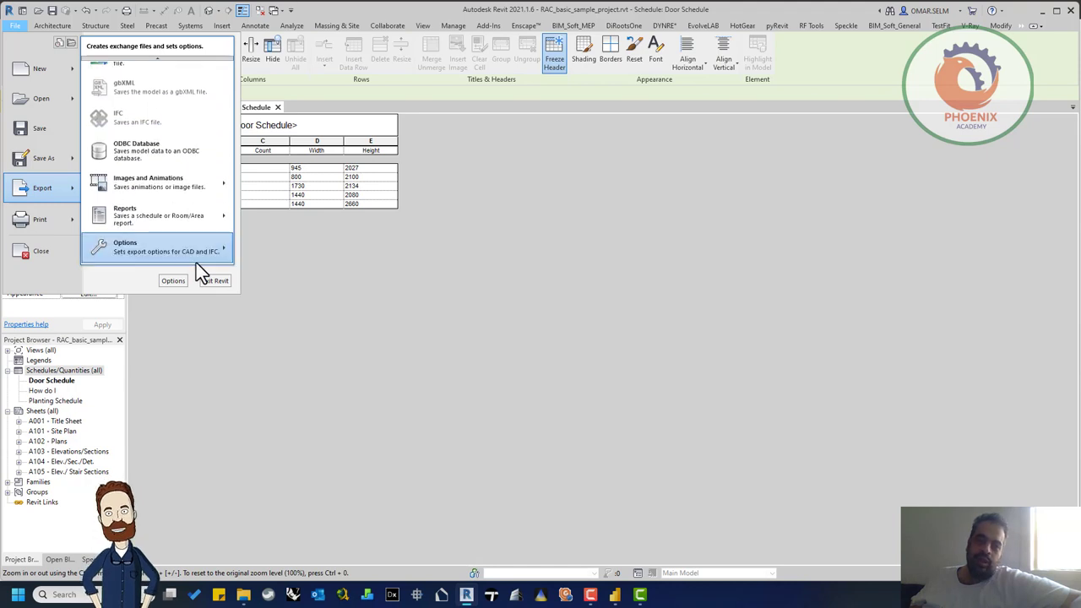
mouse_move(211, 222)
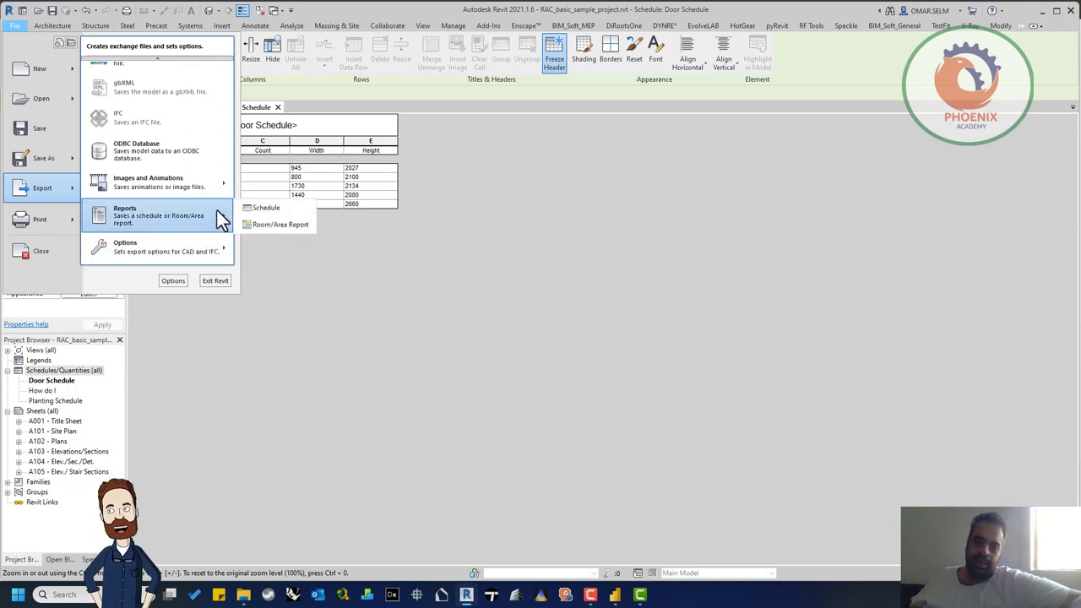
left_click(256, 208)
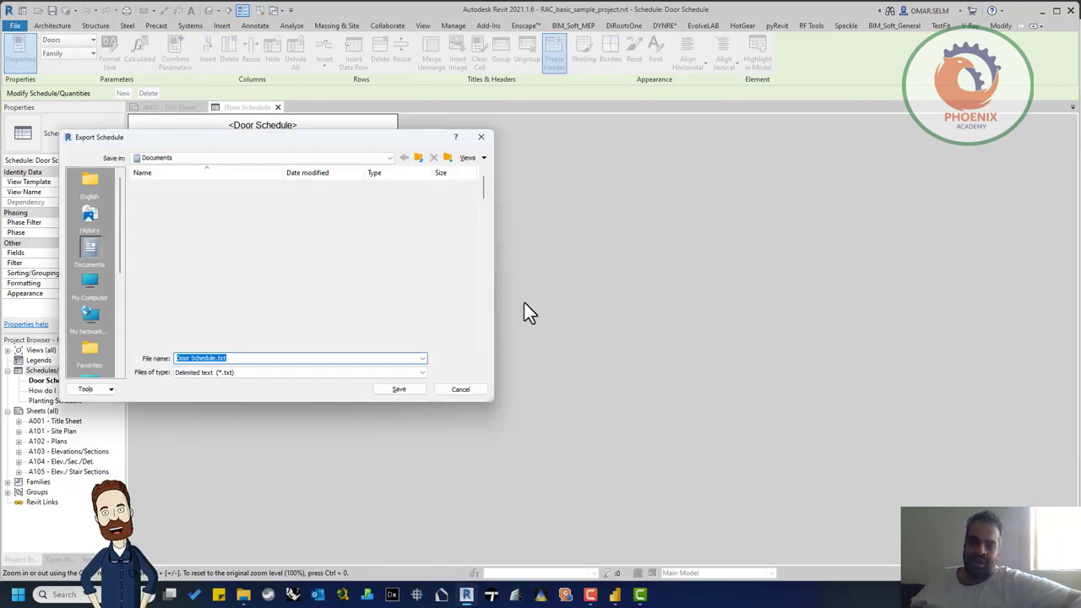
scroll(93, 295, "down", 2)
left_click(91, 283)
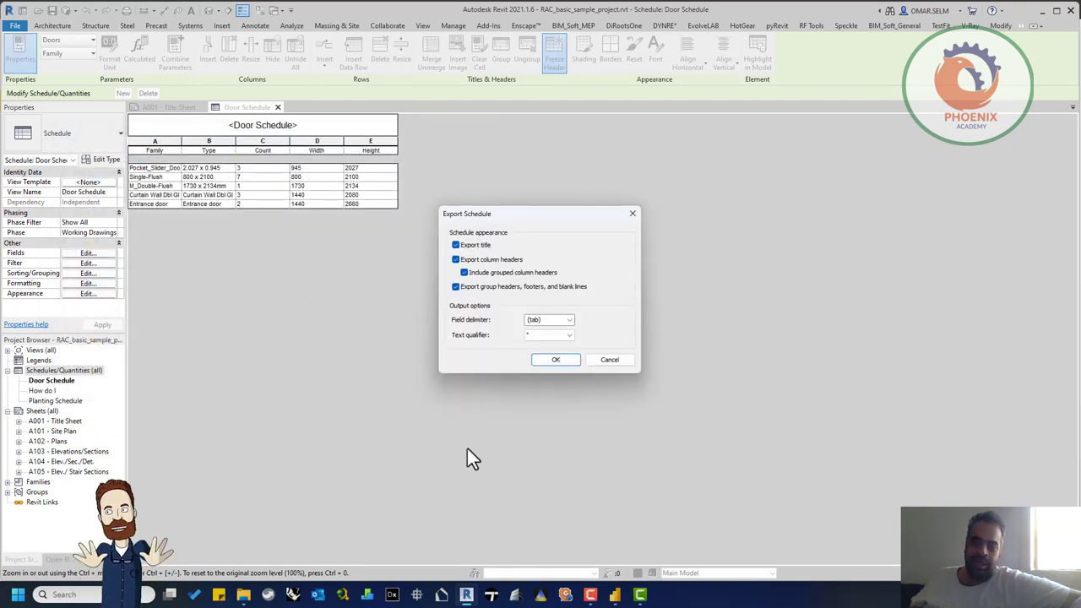
left_click(557, 360)
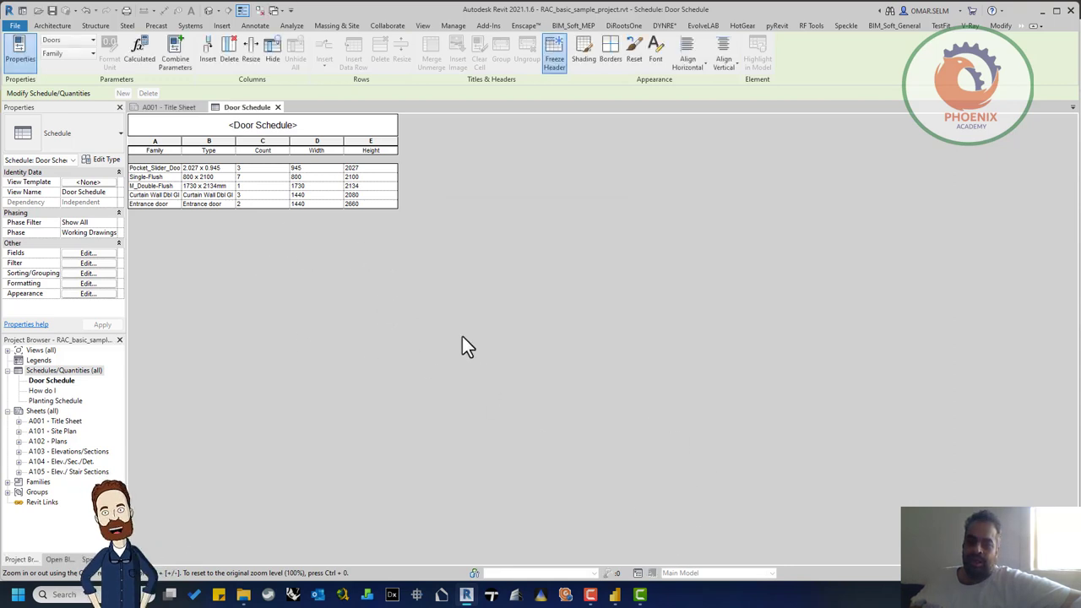
Switch to Power BI Desktop and load Door Schedule.txt from the Desktop folder as a Text/CSV data source.
left_click(615, 594)
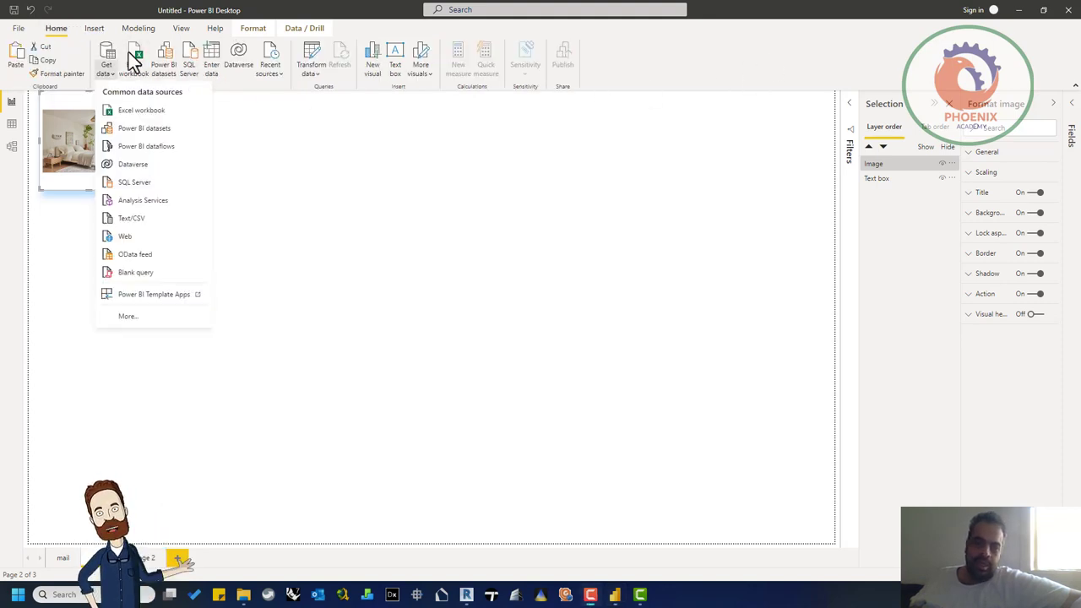
left_click(109, 75)
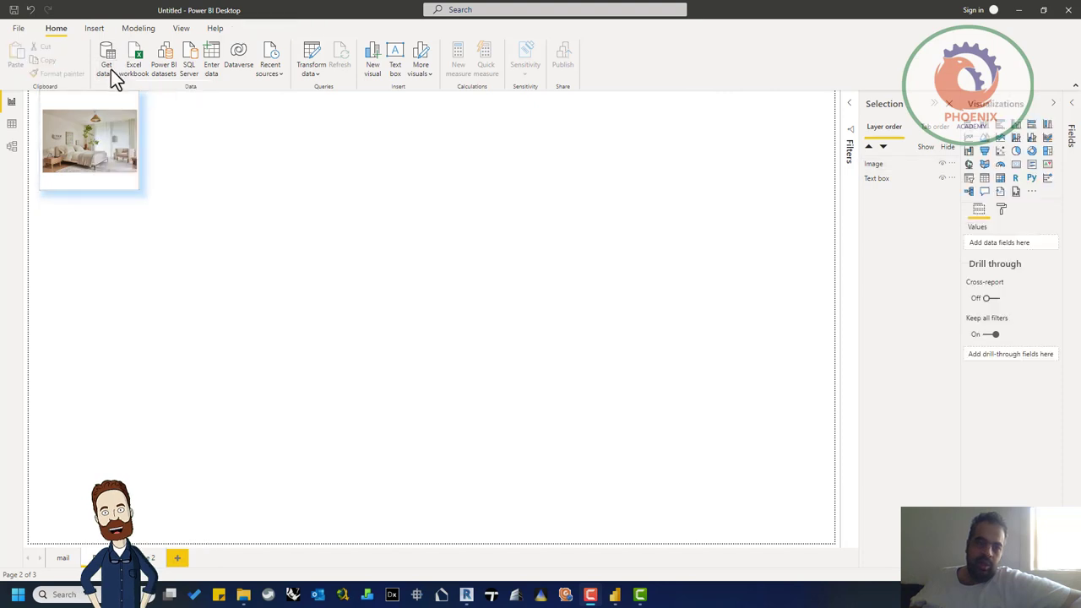
left_click(109, 75)
left_click(110, 75)
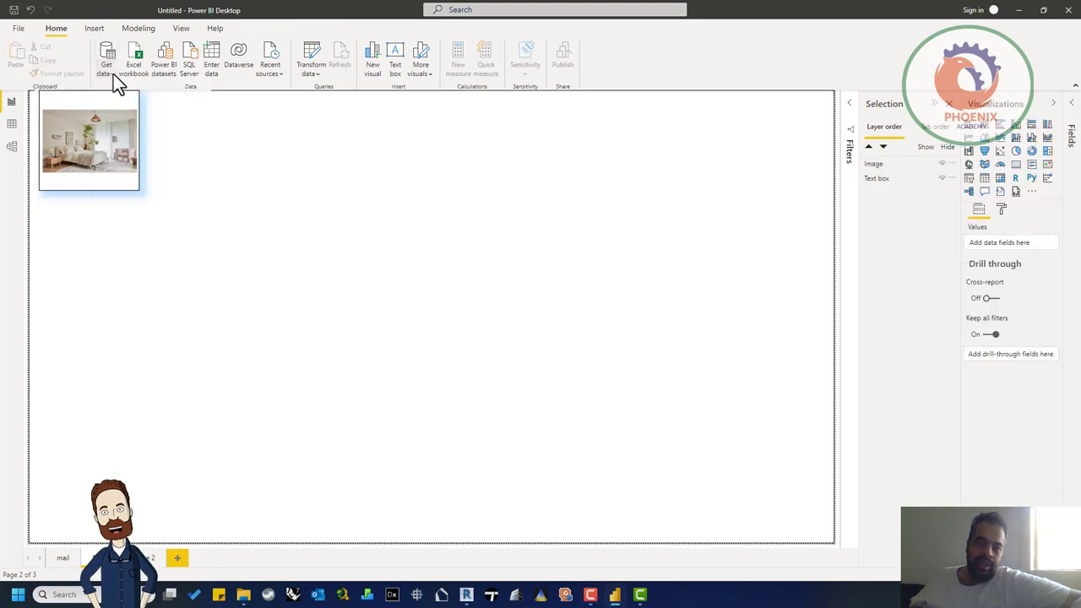
left_click(113, 74)
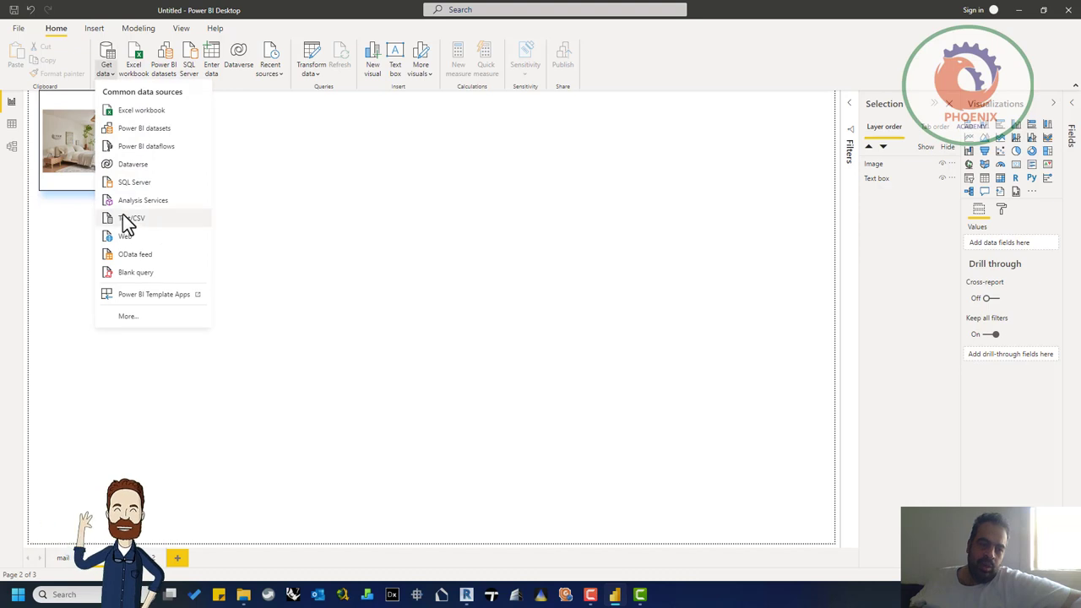
left_click(125, 220)
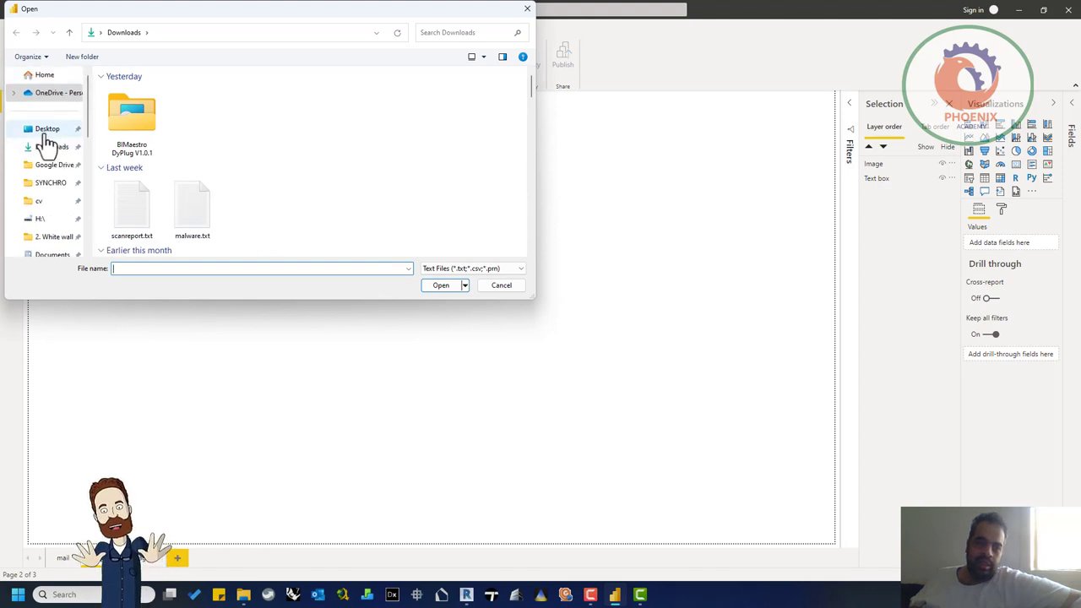
left_click(47, 133)
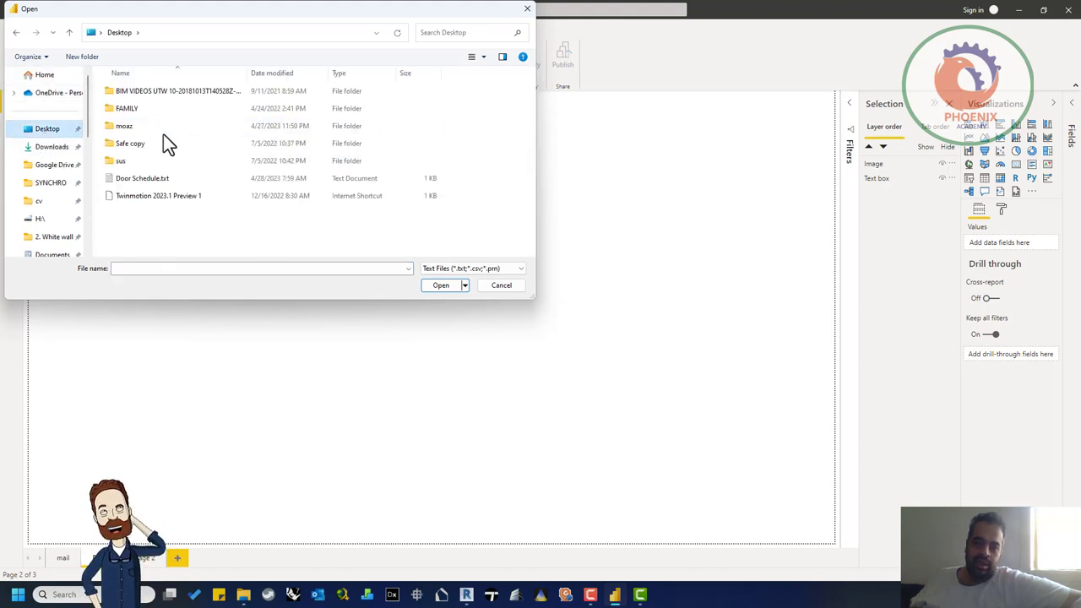
left_click(160, 180)
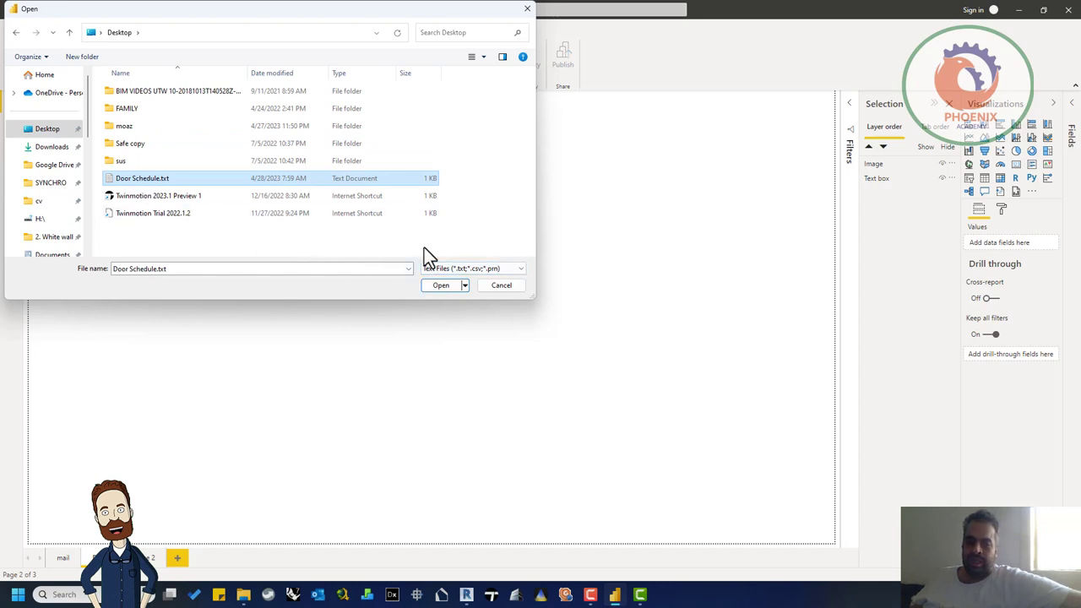
left_click(443, 288)
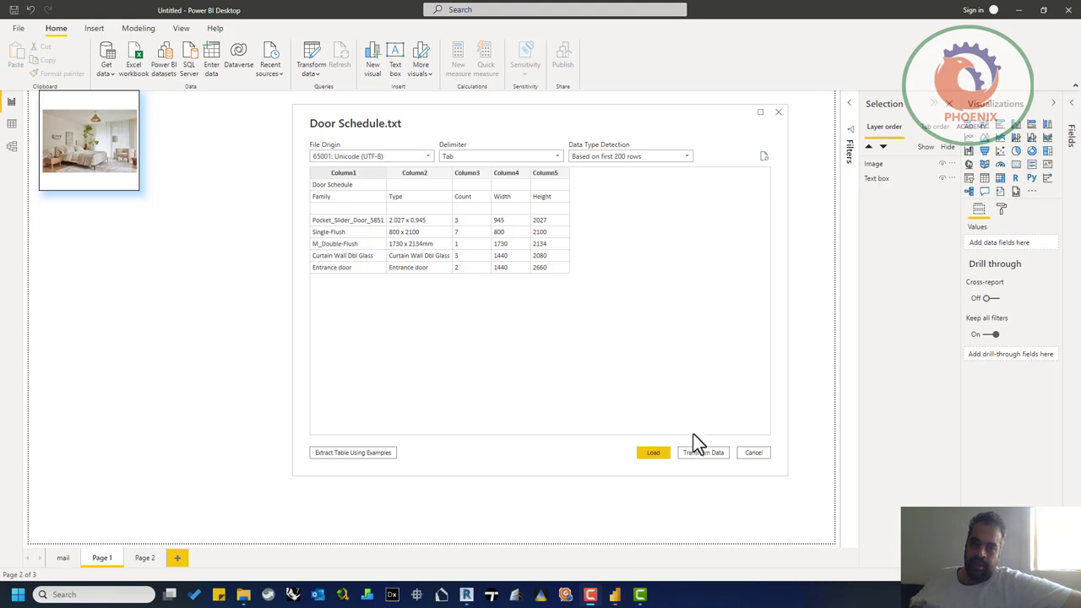
left_click(654, 454)
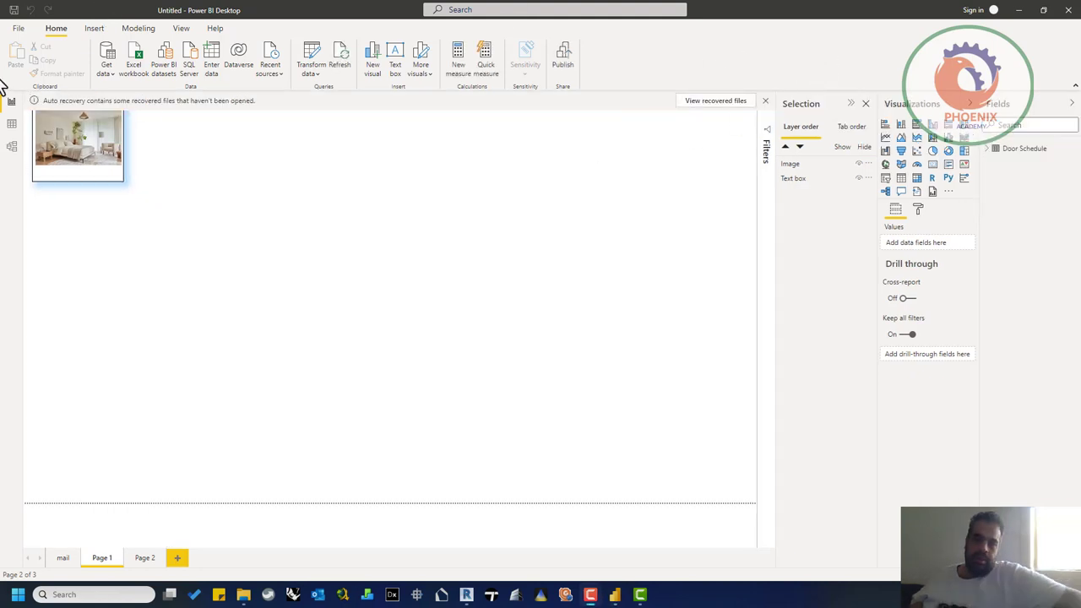
Examine the loaded Door Schedule table and its column fields in the data view, and return to the report view.
left_click(11, 125)
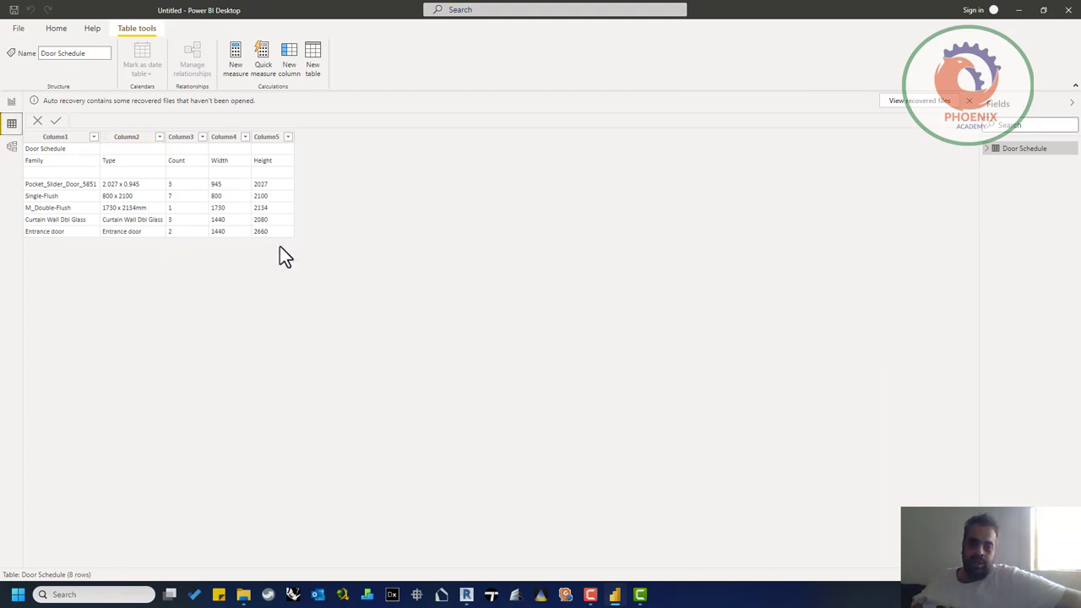
left_click(990, 154)
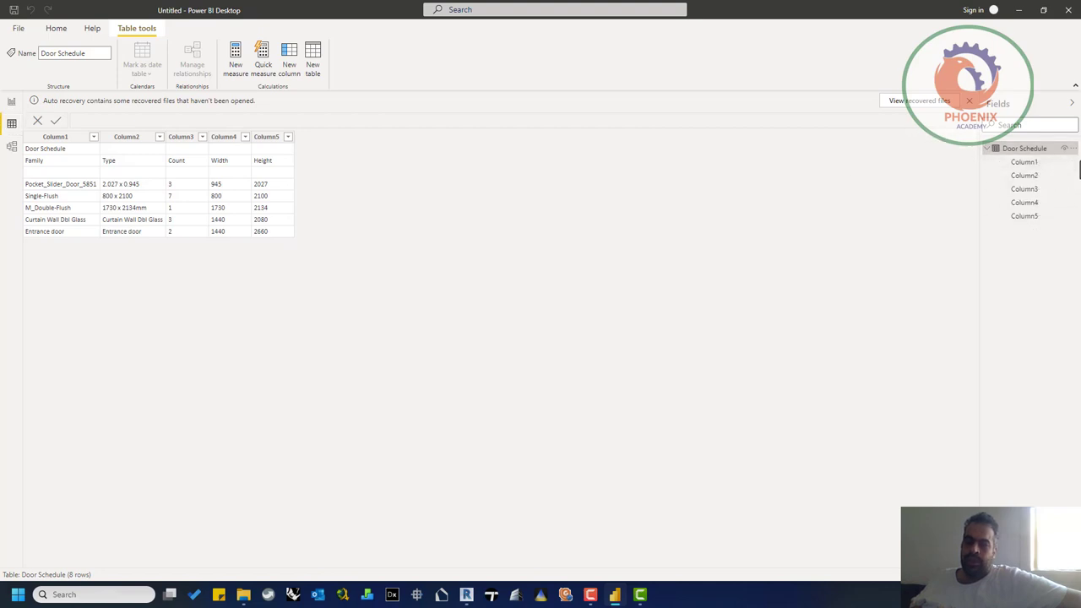
left_click(1074, 166)
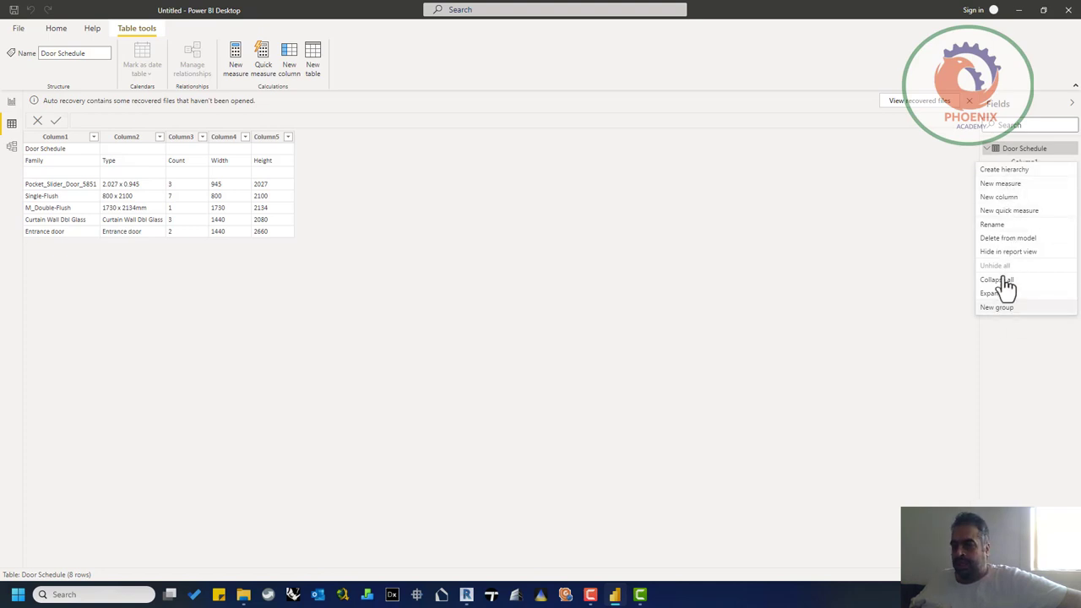
left_click(10, 104)
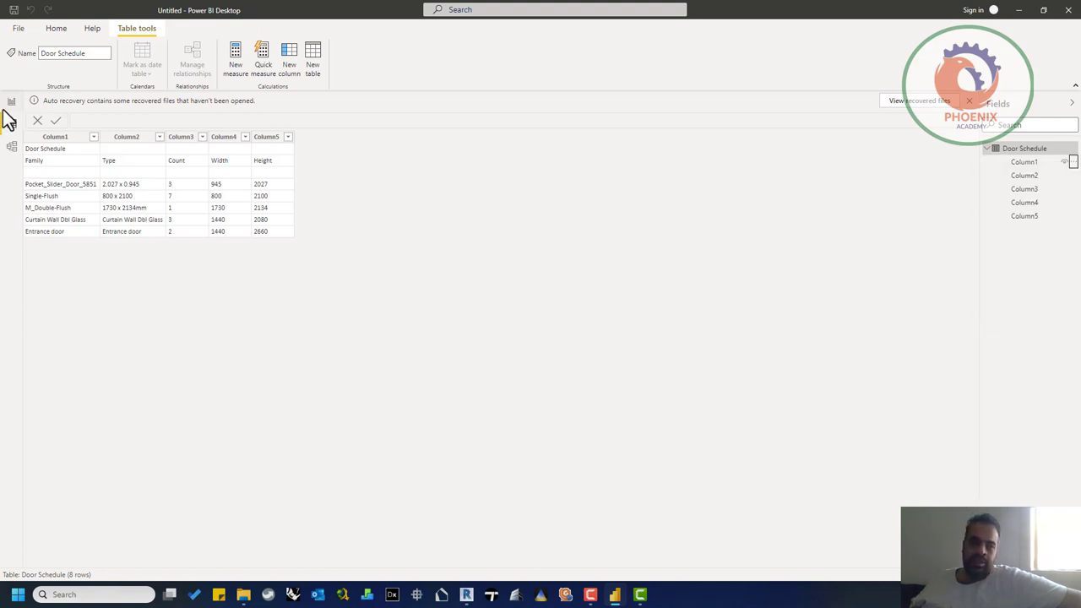
left_click(11, 102)
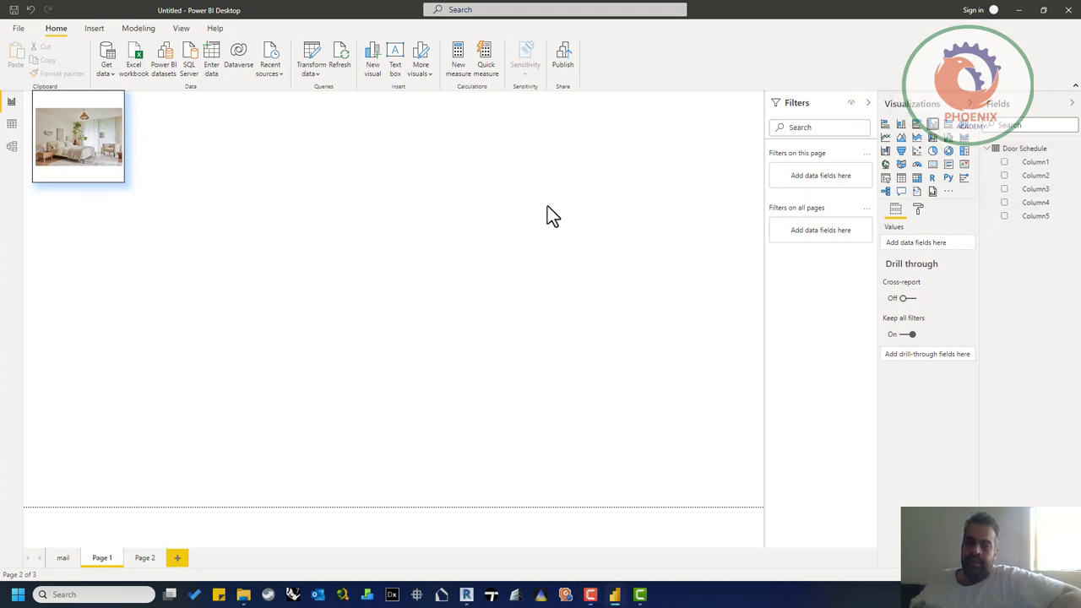
Add a clustered column chart to Page 1 using Column3, Column4 and Column5 of the Door Schedule table.
left_click(932, 125)
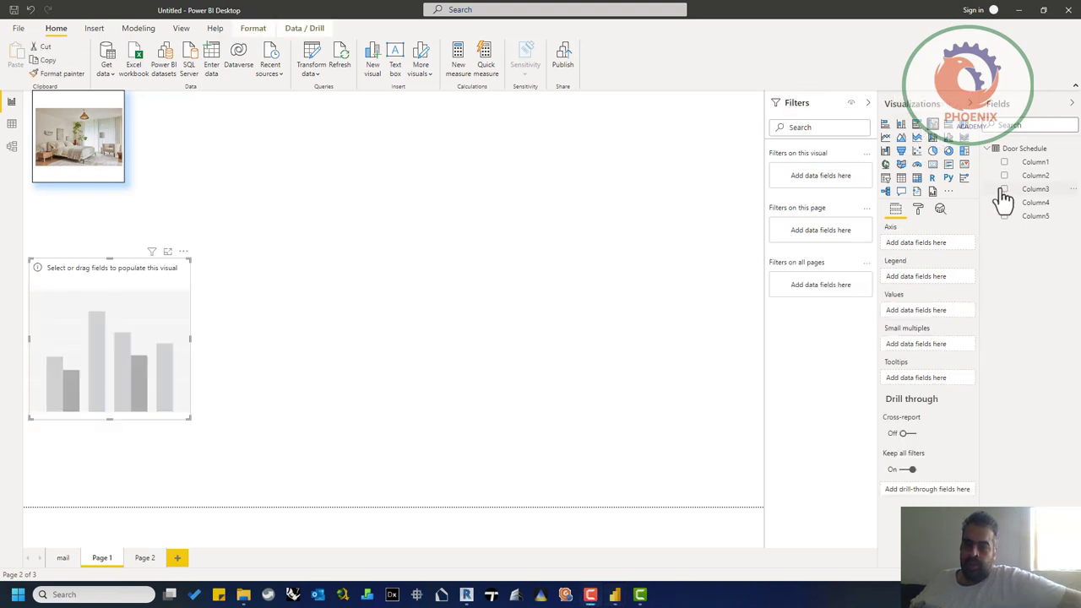
left_click(1037, 191)
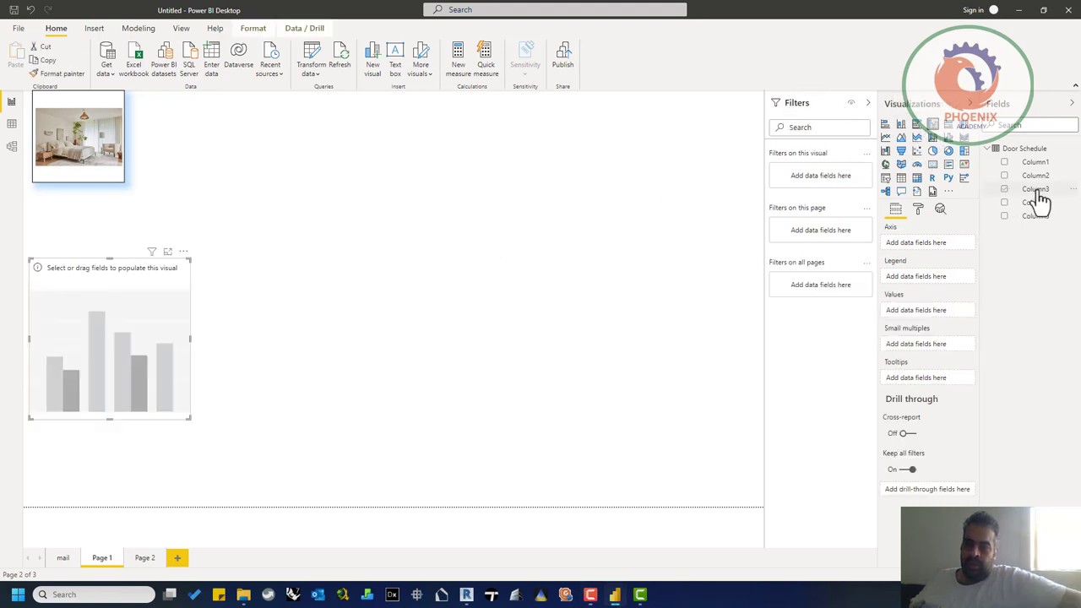
left_click(1005, 203)
left_click(1004, 217)
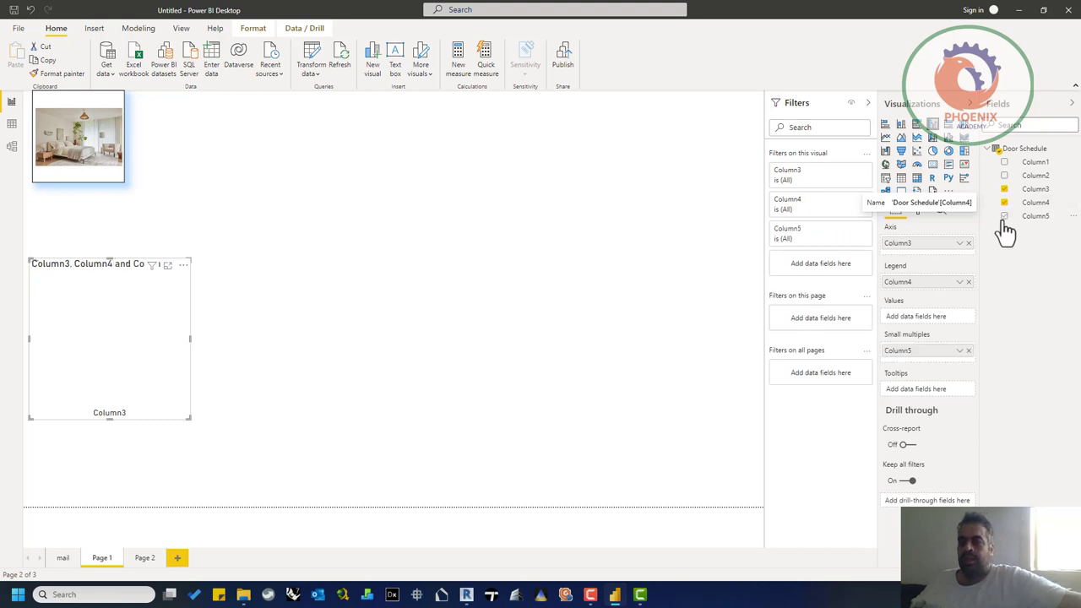
Show the common data sources available for getting data.
left_click(105, 74)
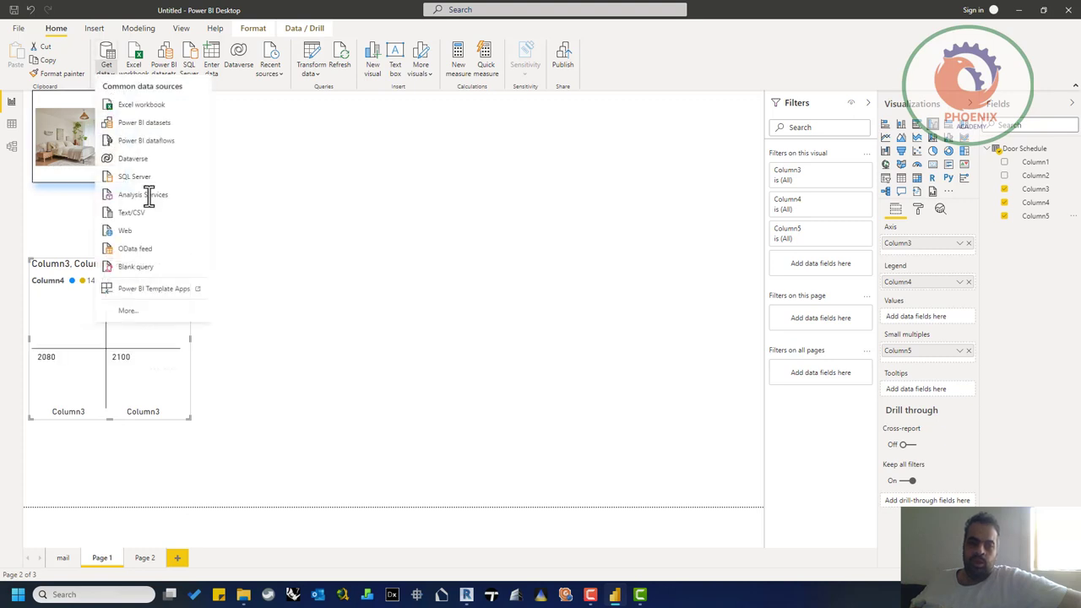